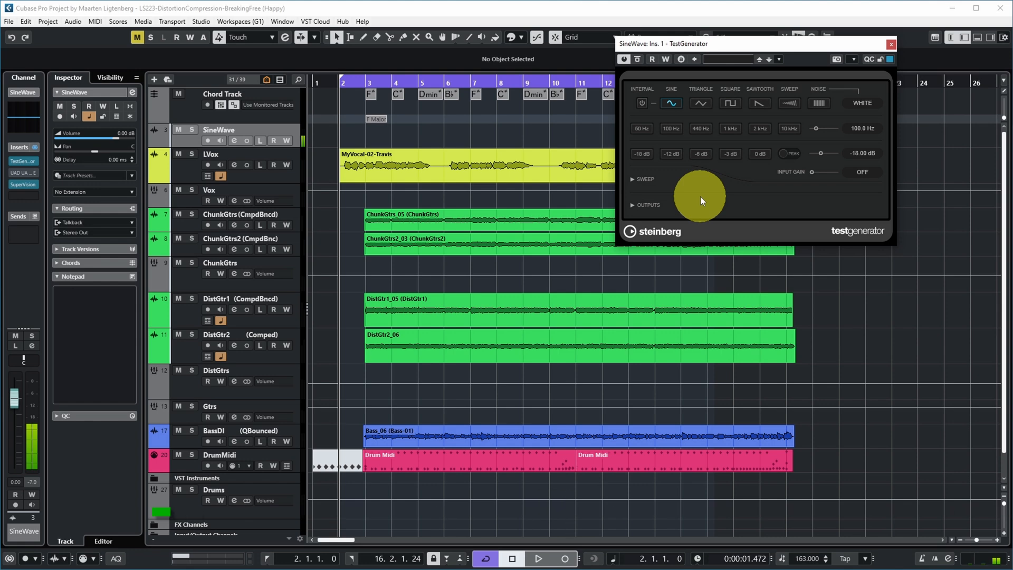
Open the UAD 1176LN Rev E and SuperVision inserts on SineWave and compare the compressor's 12 and 4 ratios
click(23, 173)
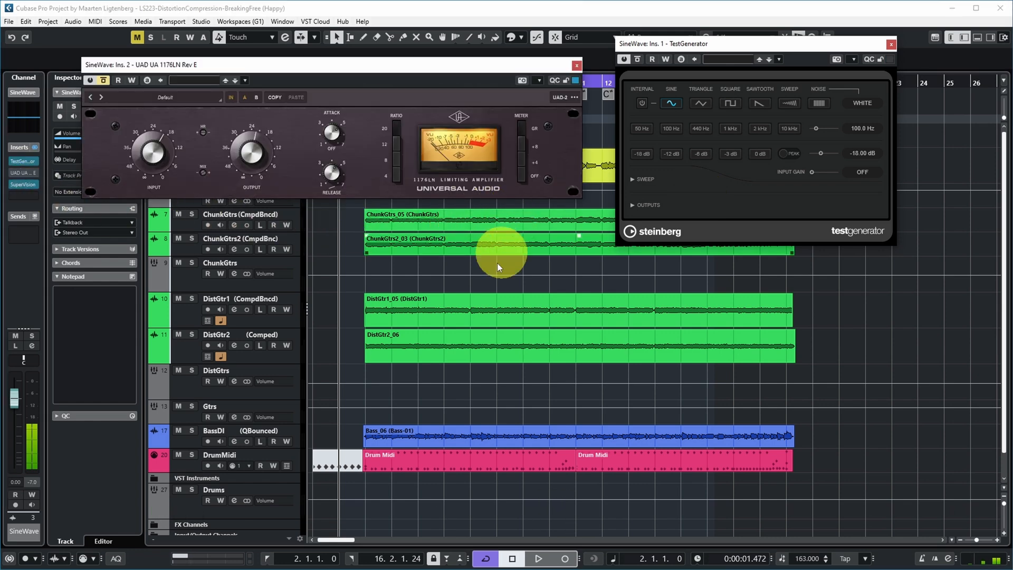
click(24, 184)
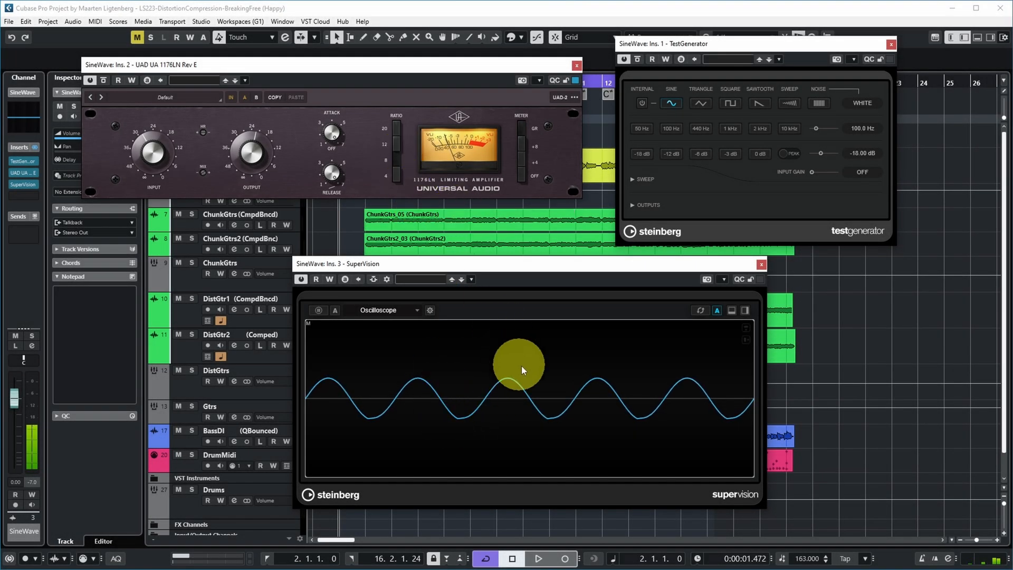
click(394, 145)
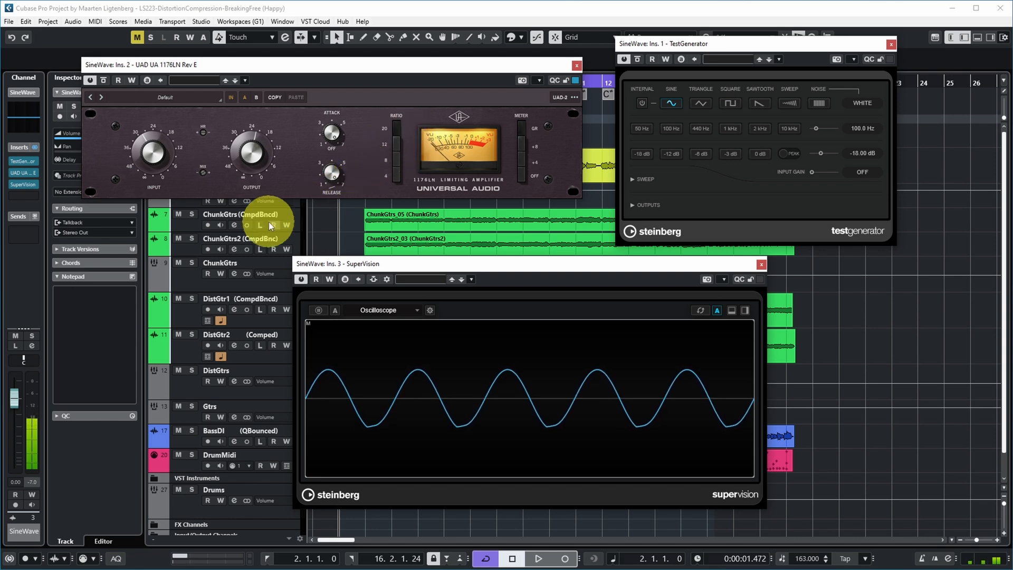
click(396, 175)
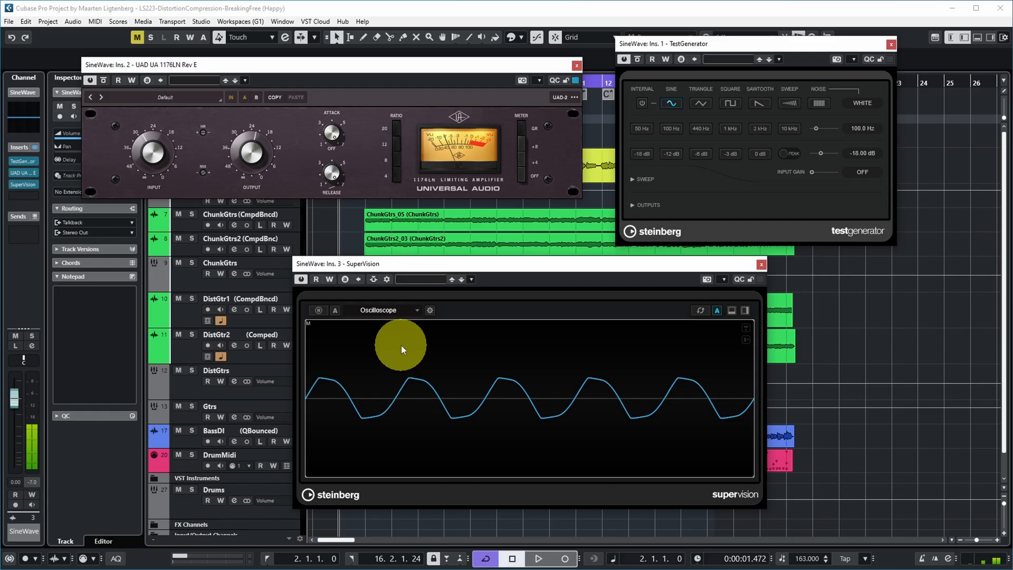
Switch SuperVision to Spectrum Curve and compare the sine signal with the 1176LN Rev E bypassed and active
click(388, 309)
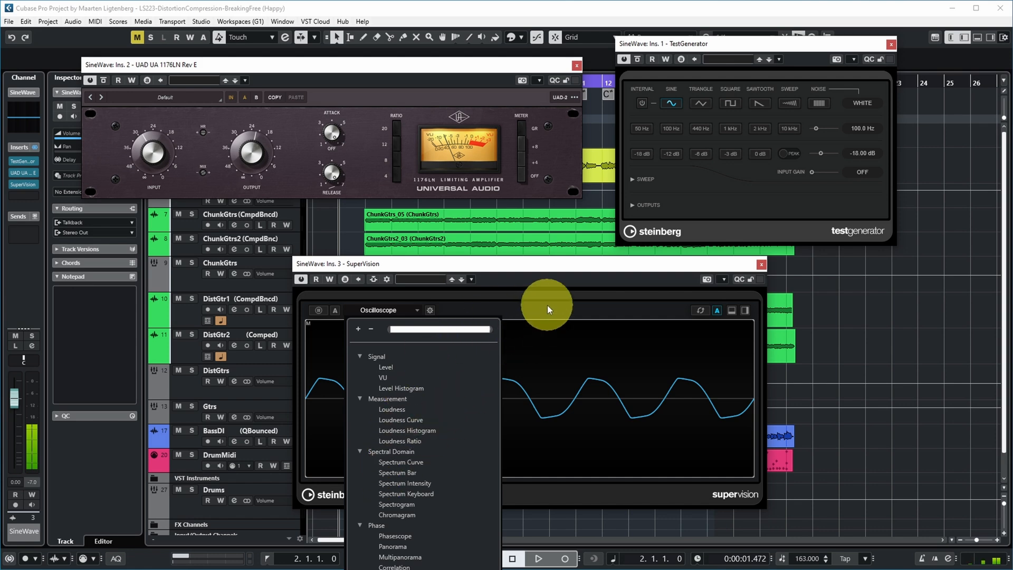
click(547, 305)
click(104, 82)
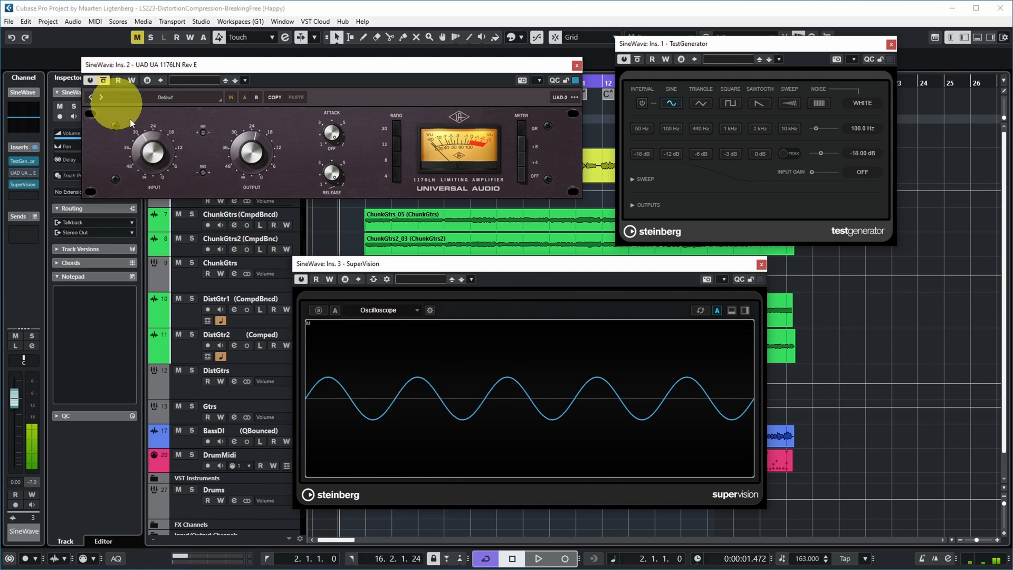
click(419, 312)
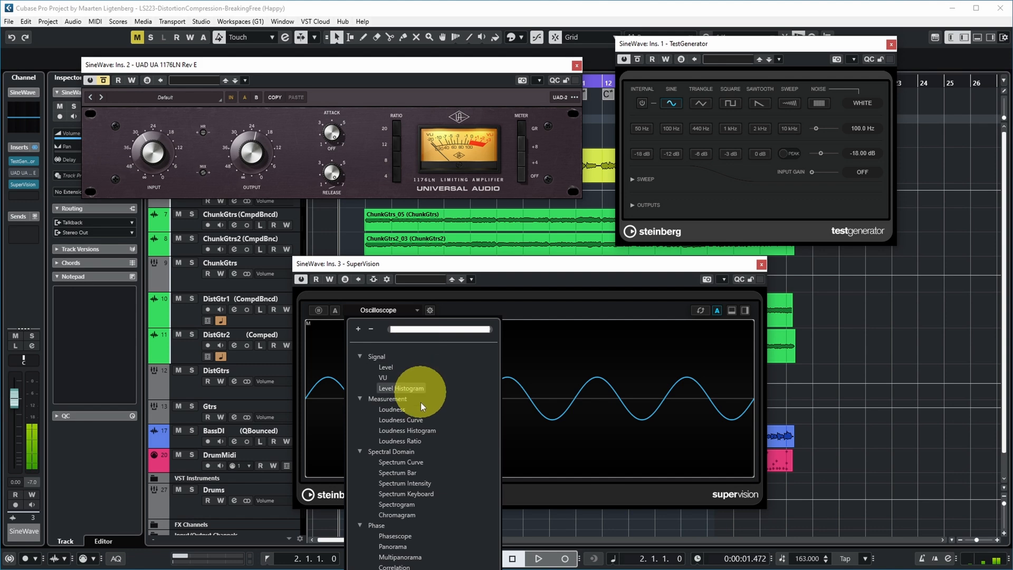
click(402, 461)
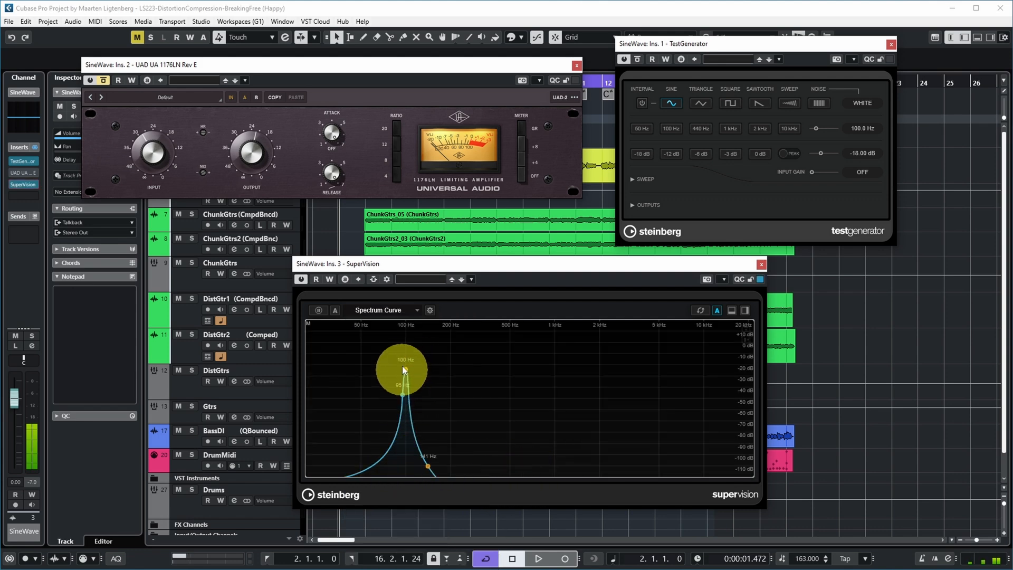
click(104, 83)
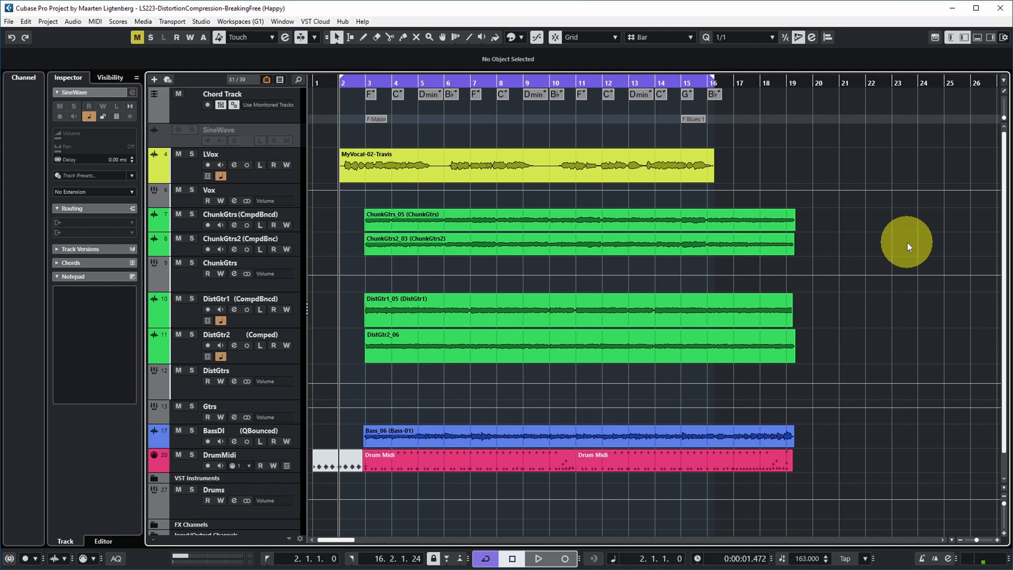
Turn off cycle mode and play the full mix
key(slash)
key(space)
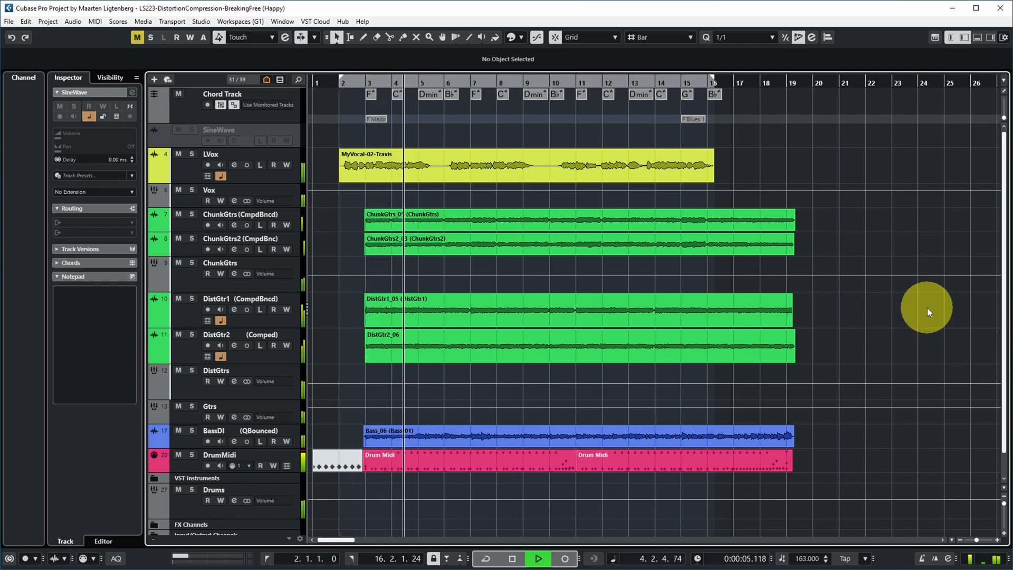
Solo the BassDI track and audition the bass guitar part on its own
click(189, 443)
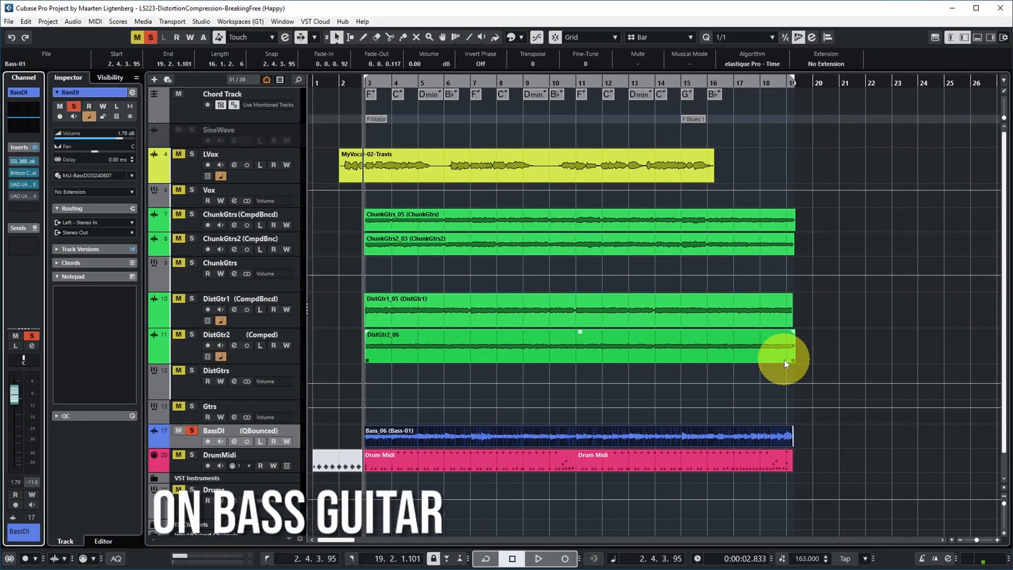
key(space)
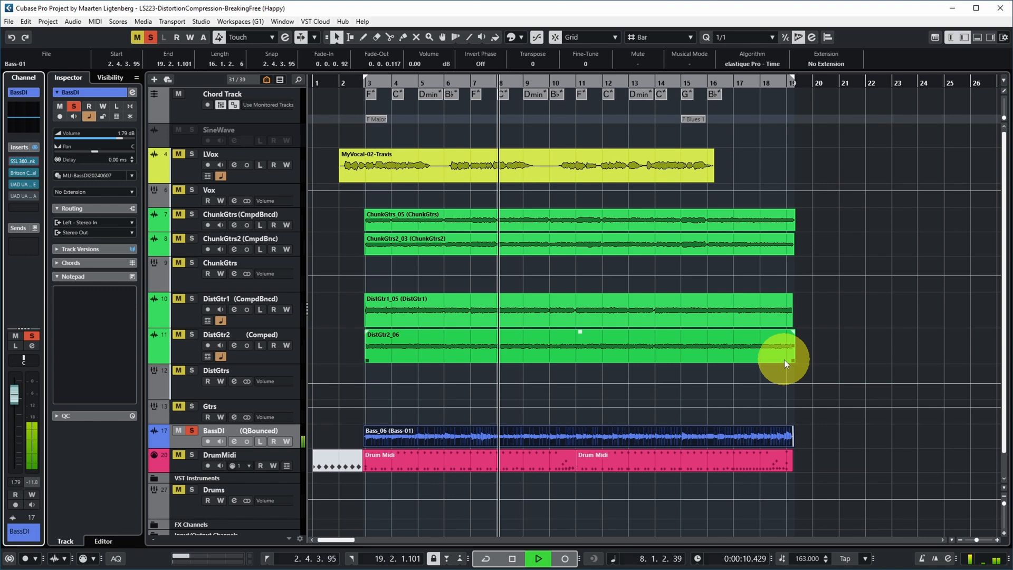
key(space)
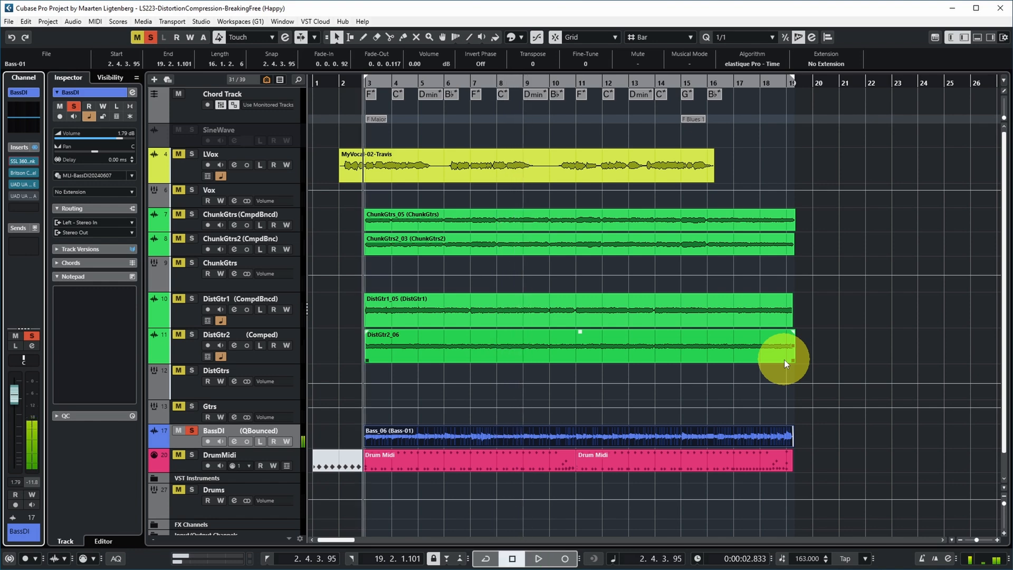
Inspect the SSL 360 Link and Britson Channel inserts on BassDI, closing each one after viewing
click(25, 161)
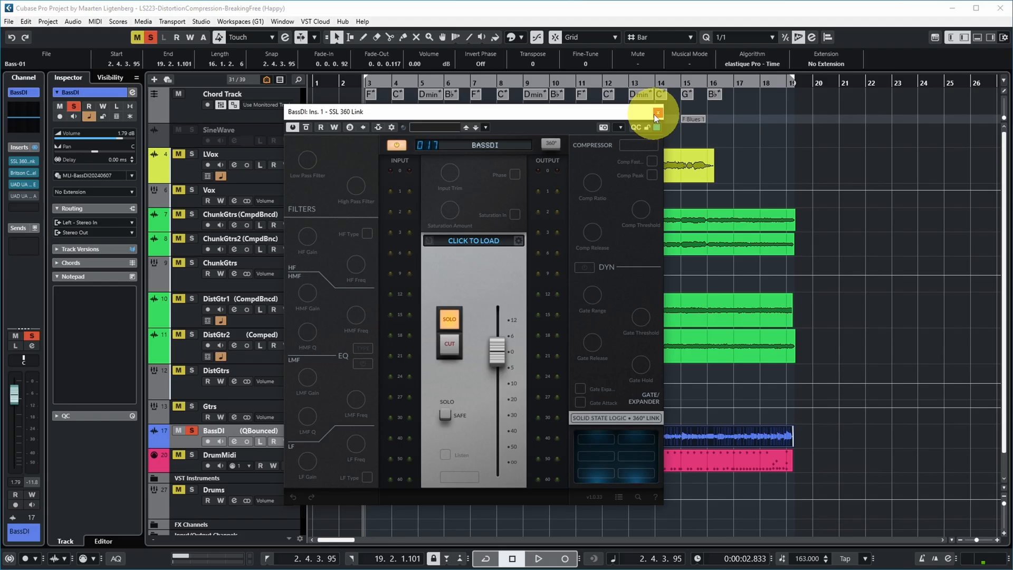
click(659, 109)
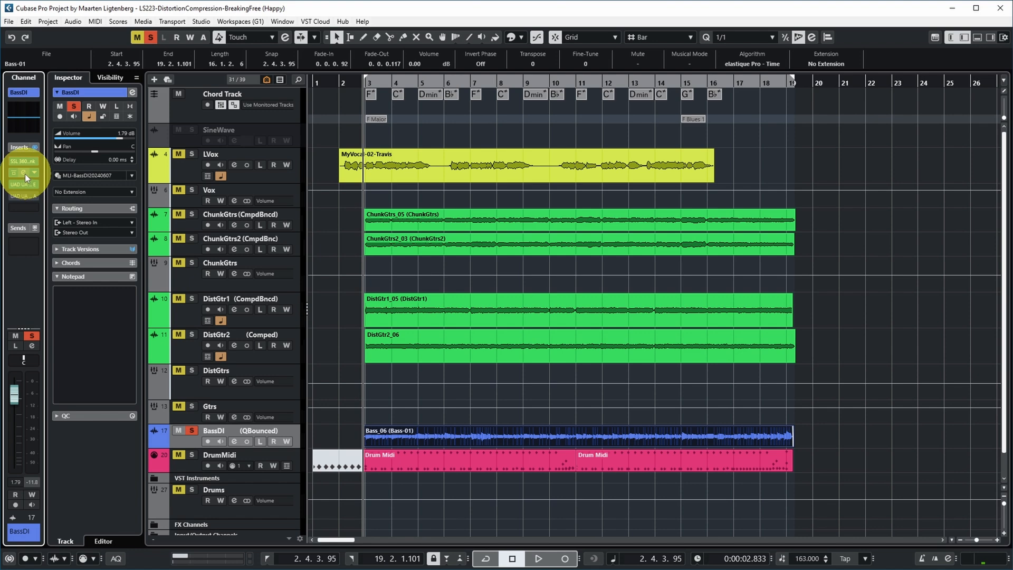
click(24, 174)
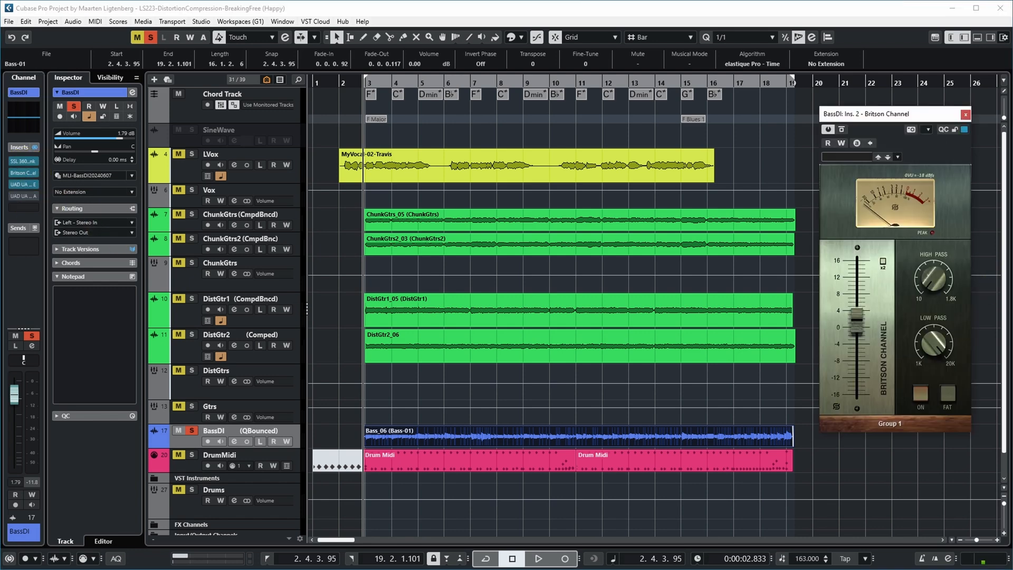
click(967, 117)
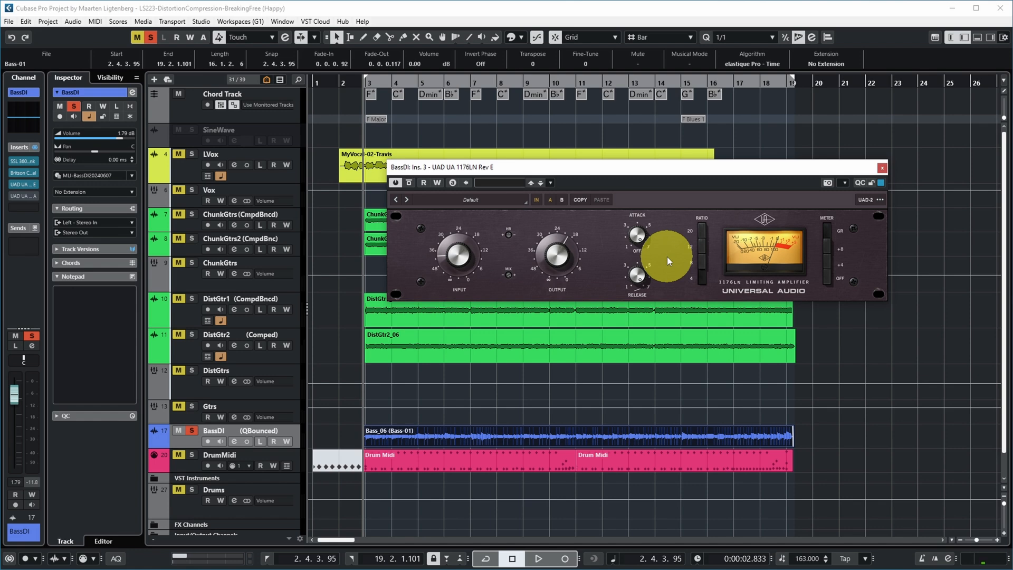
Play the soloed bass while powering the 1176LN Rev E off with its meter selector and back on with GR
key(space)
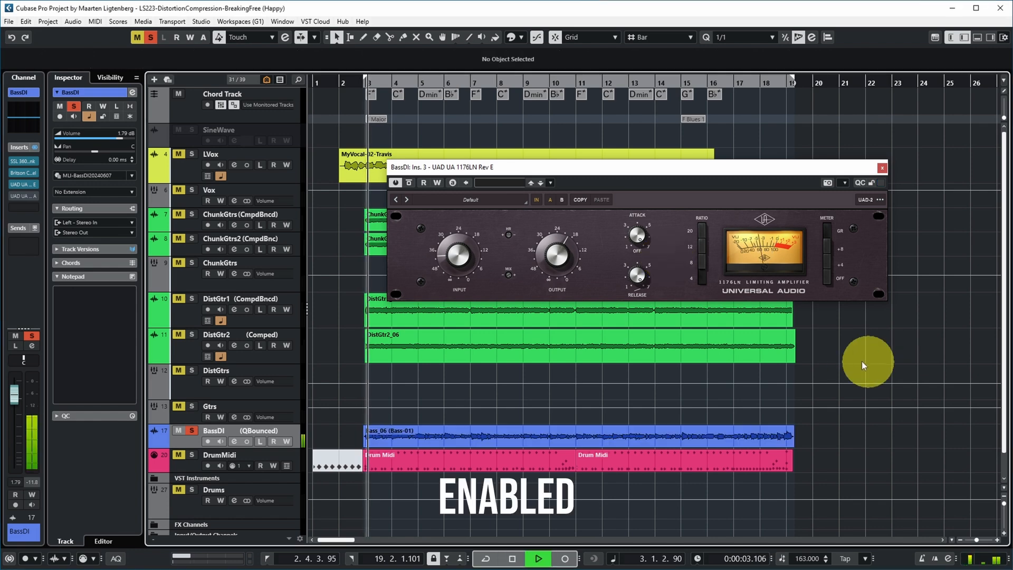
click(829, 277)
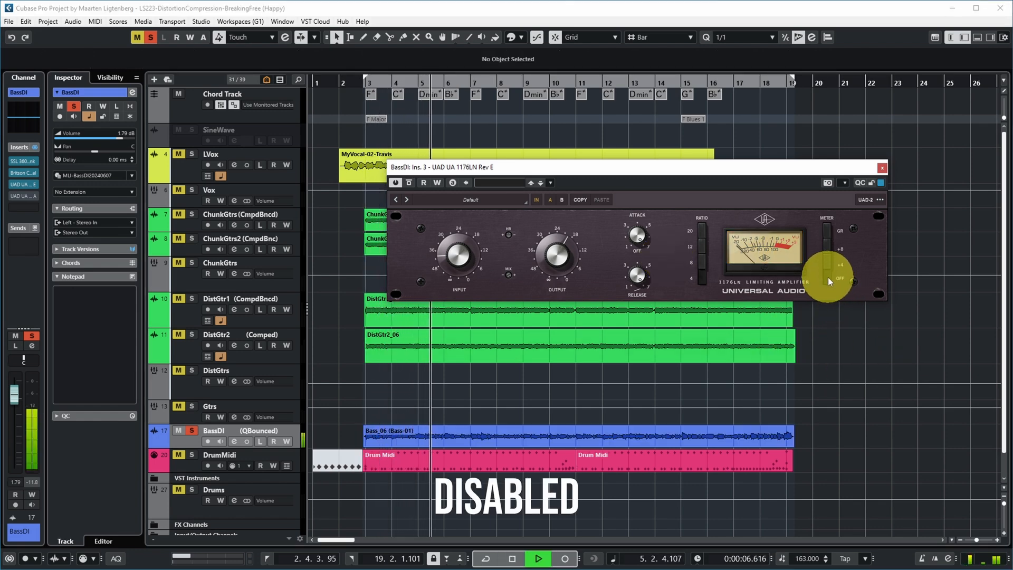
click(828, 227)
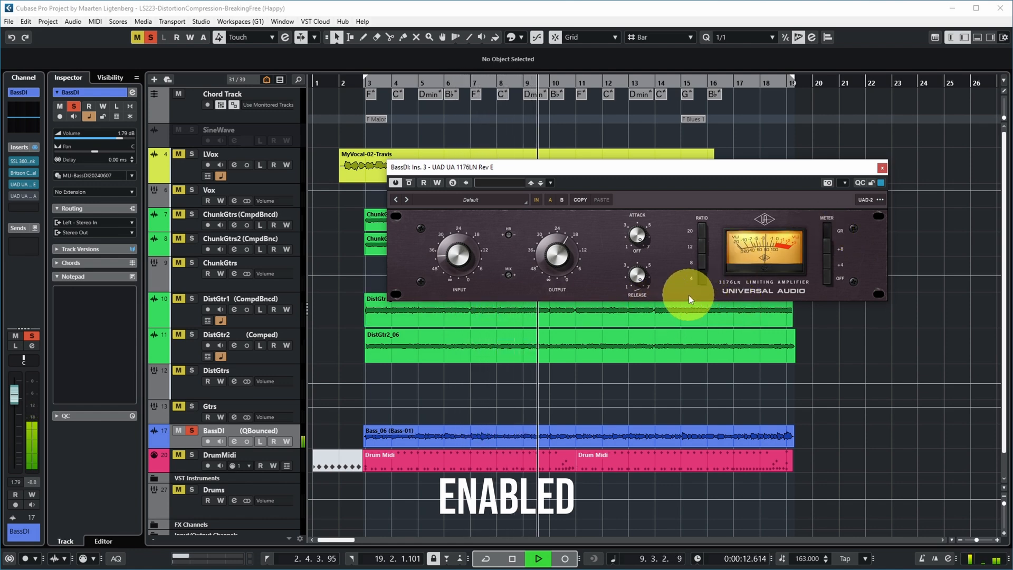
key(space)
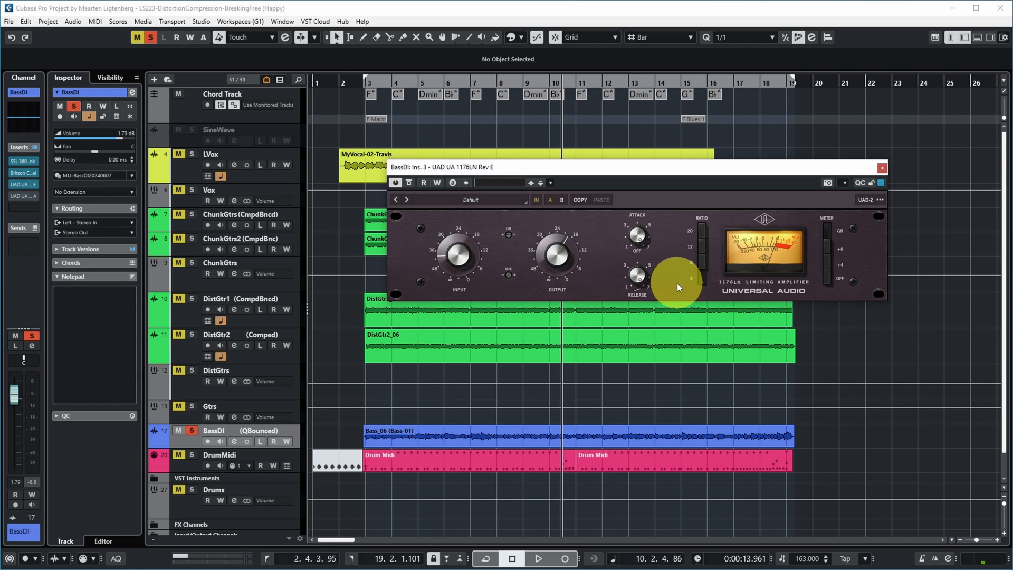
Replay the bass from the start of the passage to compare the 1176LN Rev E enabled and disabled
key(KP_0)
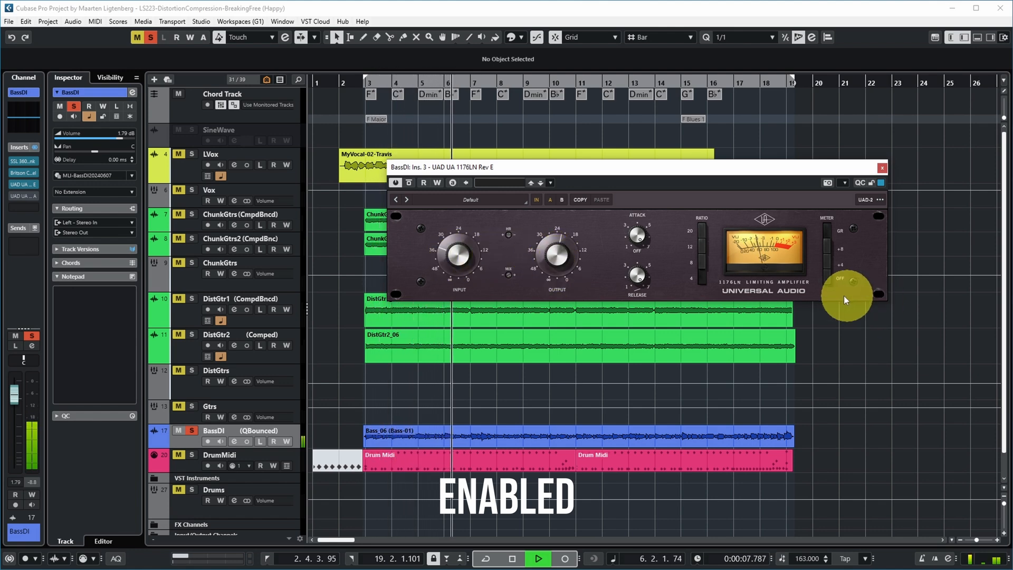
click(830, 281)
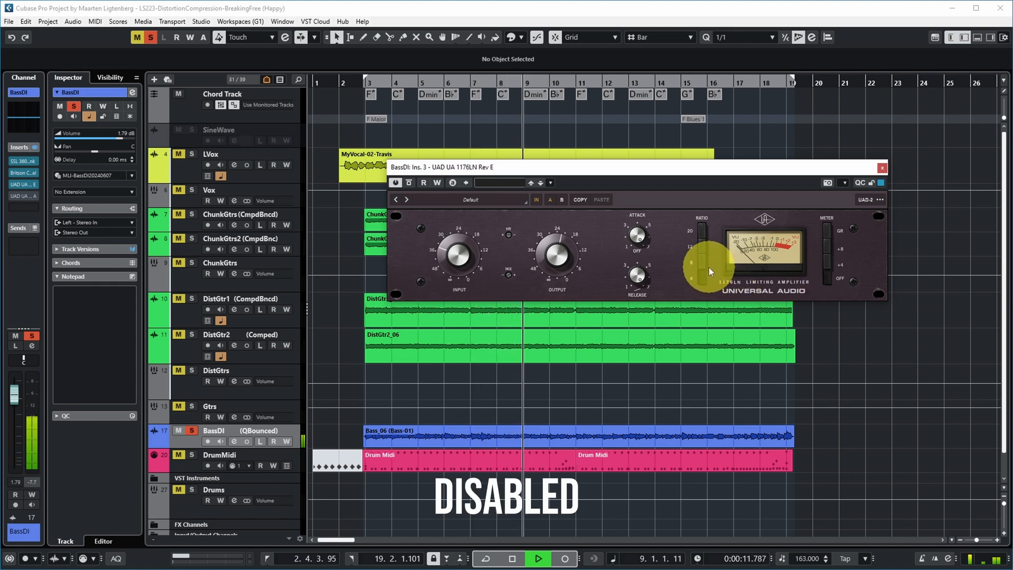
key(space)
key(KP_0)
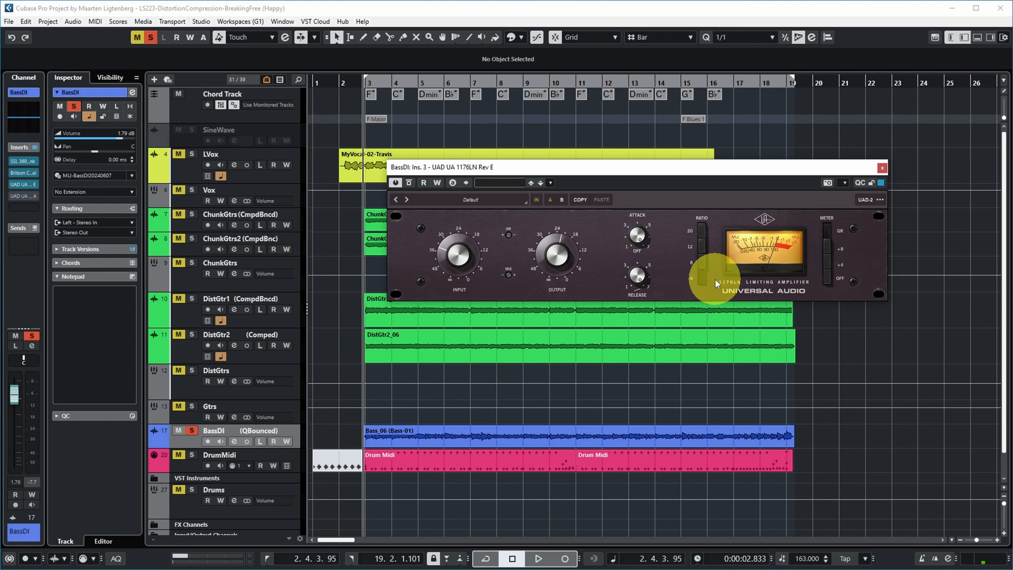
key(space)
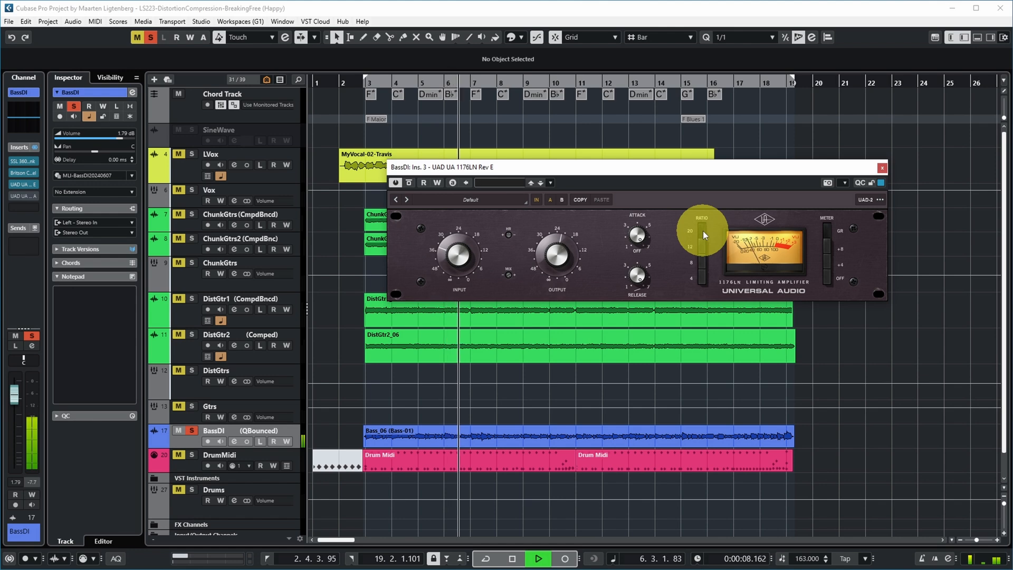
key(space)
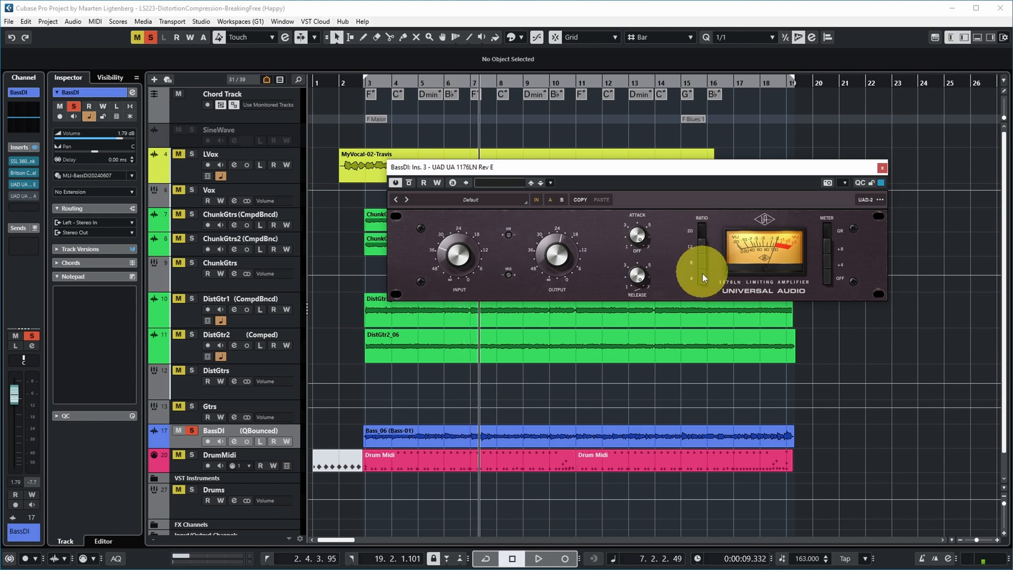
Toggle the 4 ratio on the 1176LN Rev E and compare the bass with the unit powered off and on
click(702, 277)
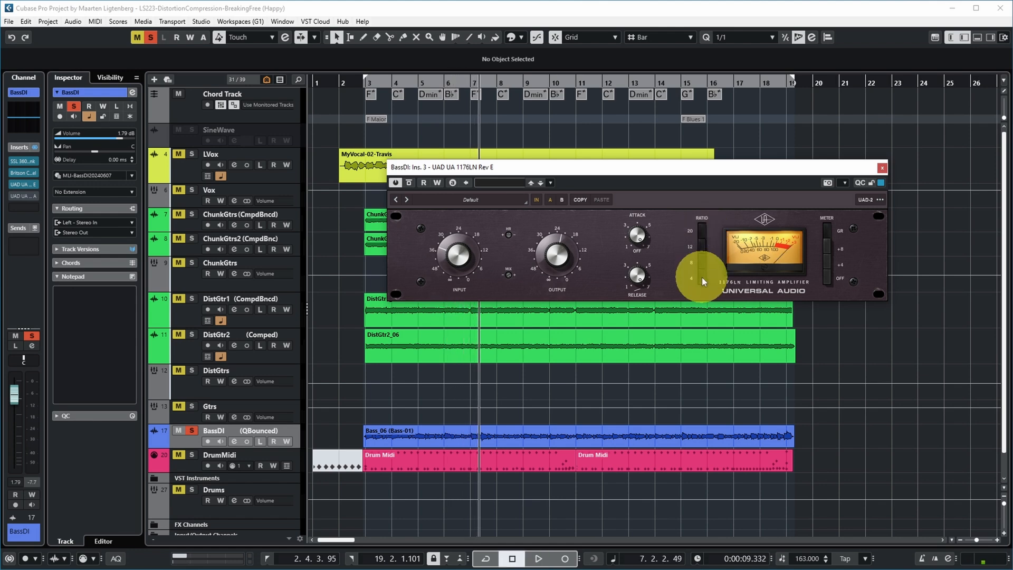
key(space)
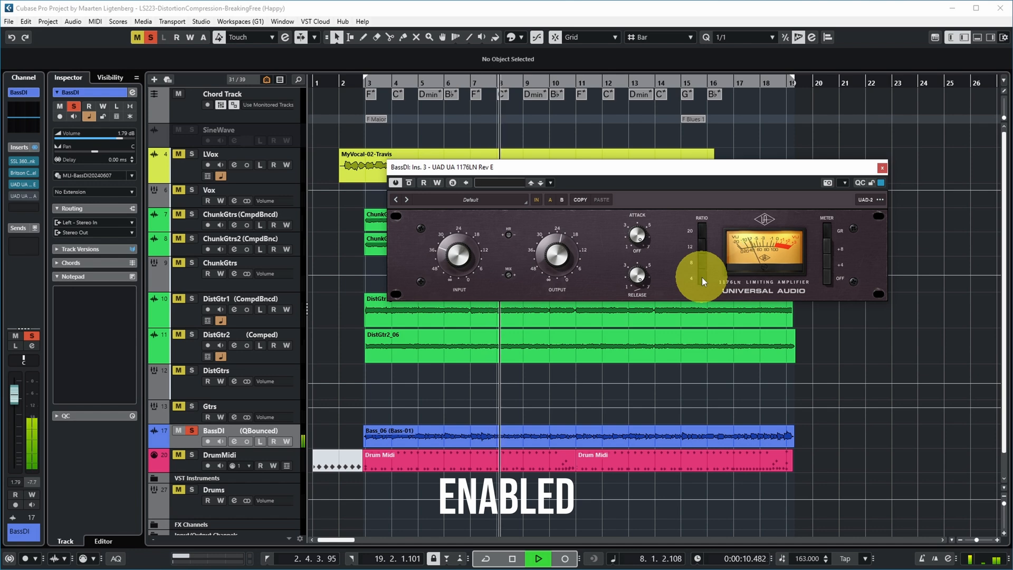
click(828, 278)
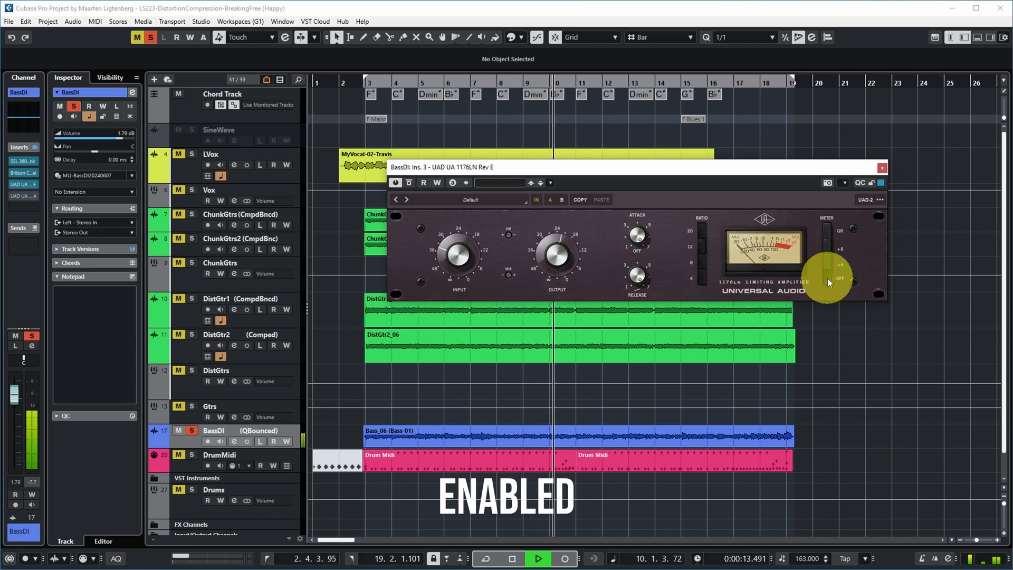
click(828, 229)
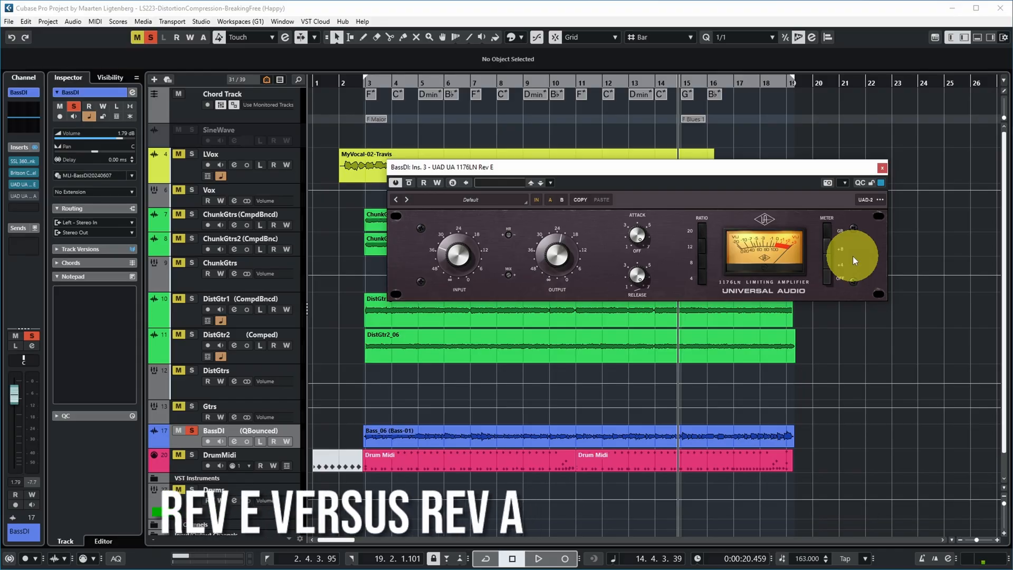
Open the UAD 1176 Rev A insert on BassDI and audition the bass through it with Rev E deactivated
click(24, 198)
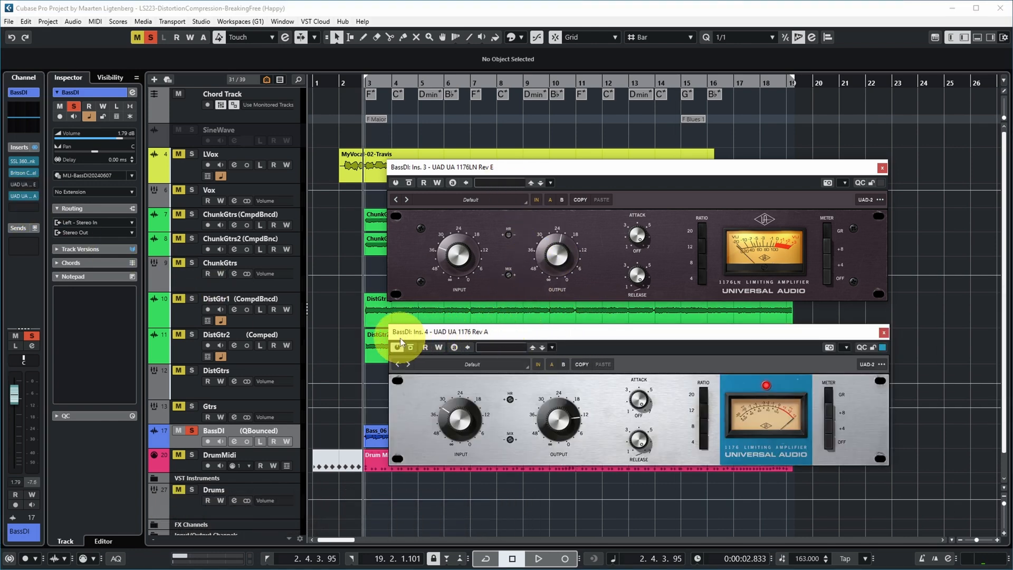
key(space)
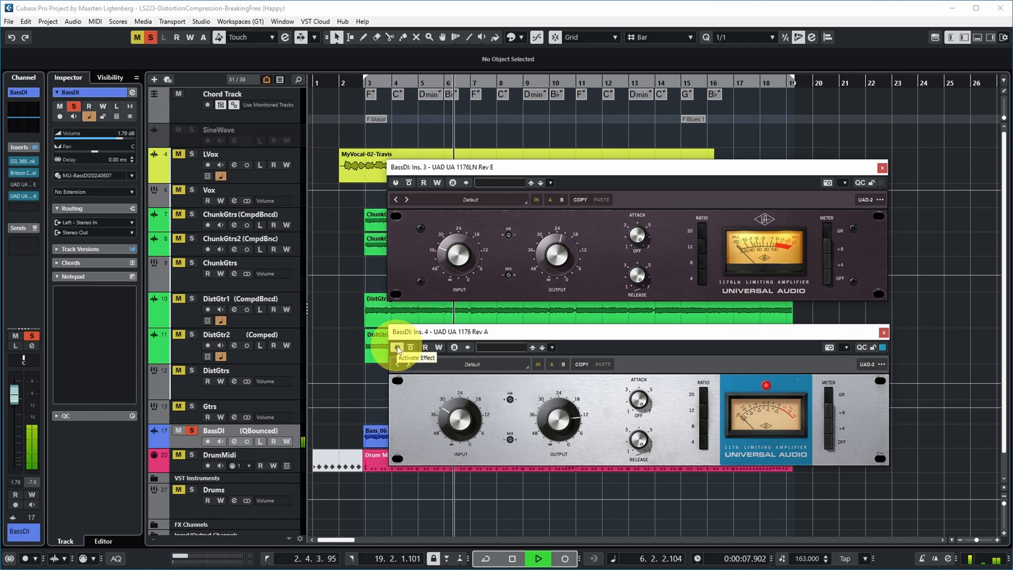
key(space)
Activate the 1176LN Rev E in place of Rev A and audition the bass for comparison
click(393, 183)
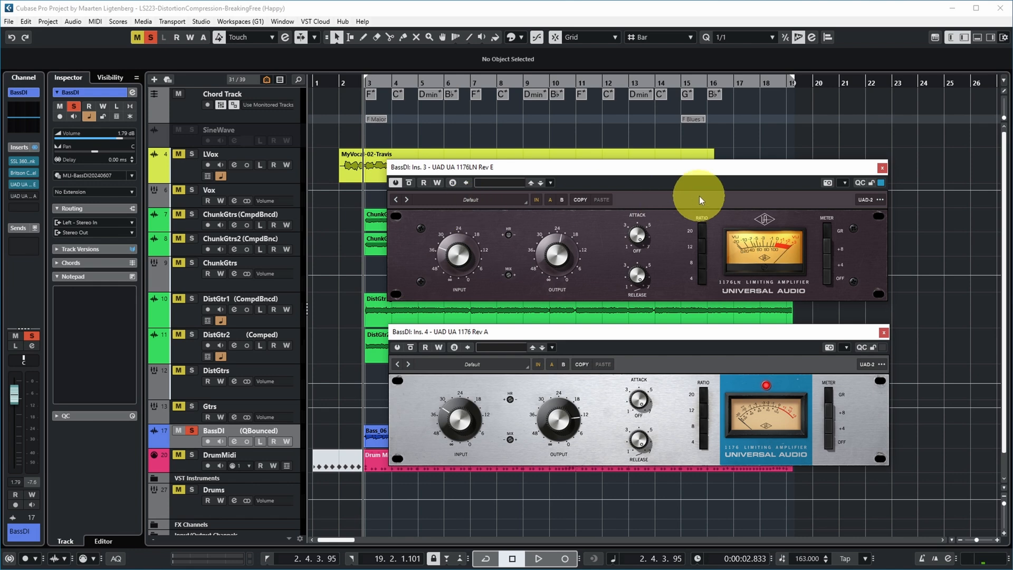
key(space)
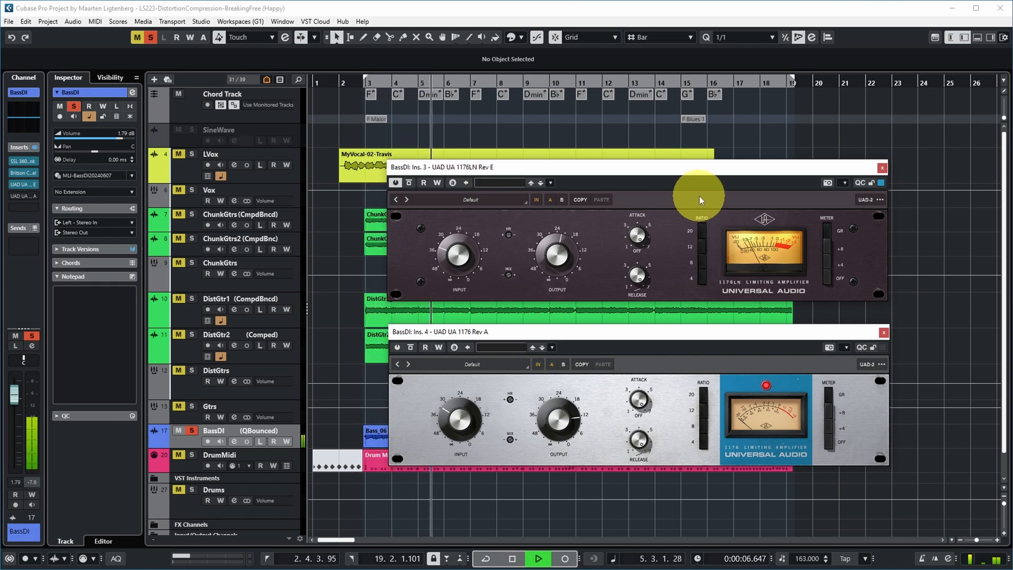
key(space)
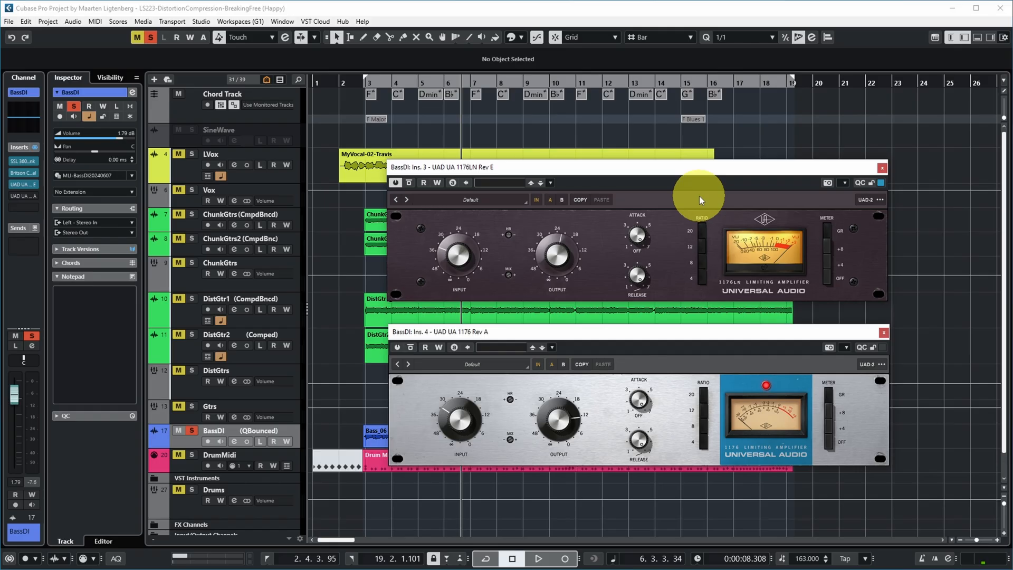
Switch the bass back from Rev E to the 1176 Rev A and play it with Rev A powered off and back on
click(396, 183)
key(space)
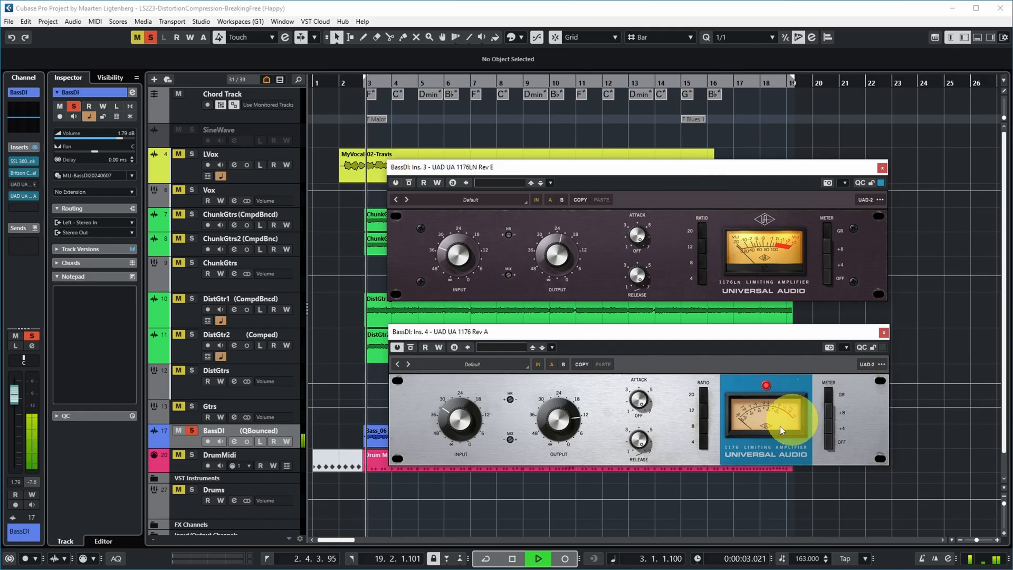
click(514, 437)
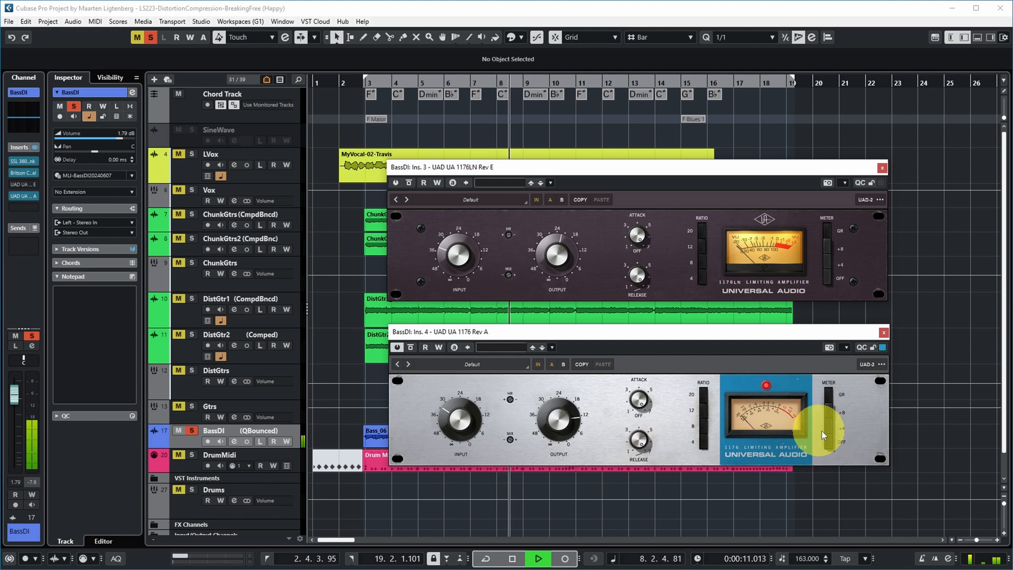
drag(828, 443, 841, 415)
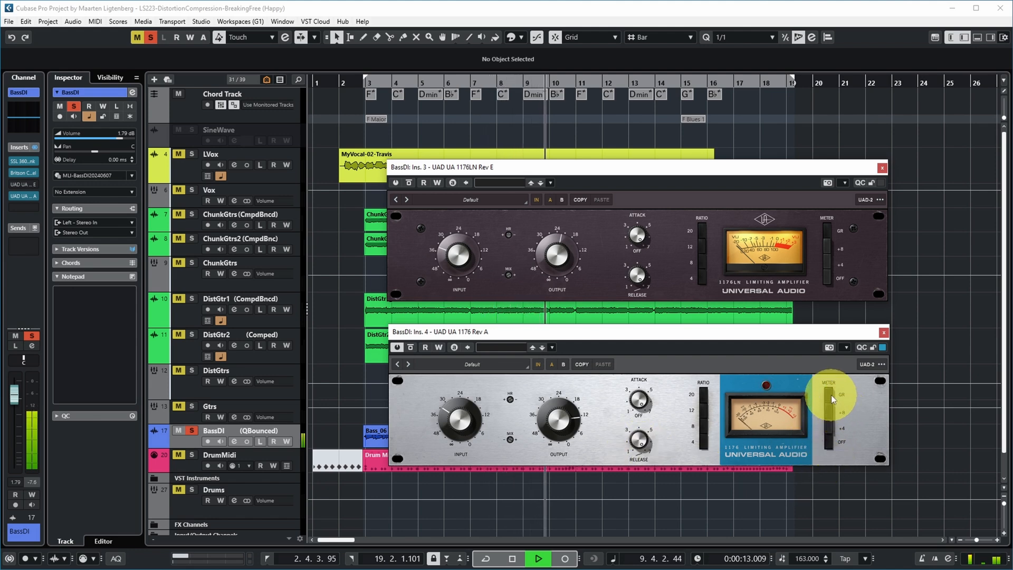
click(832, 393)
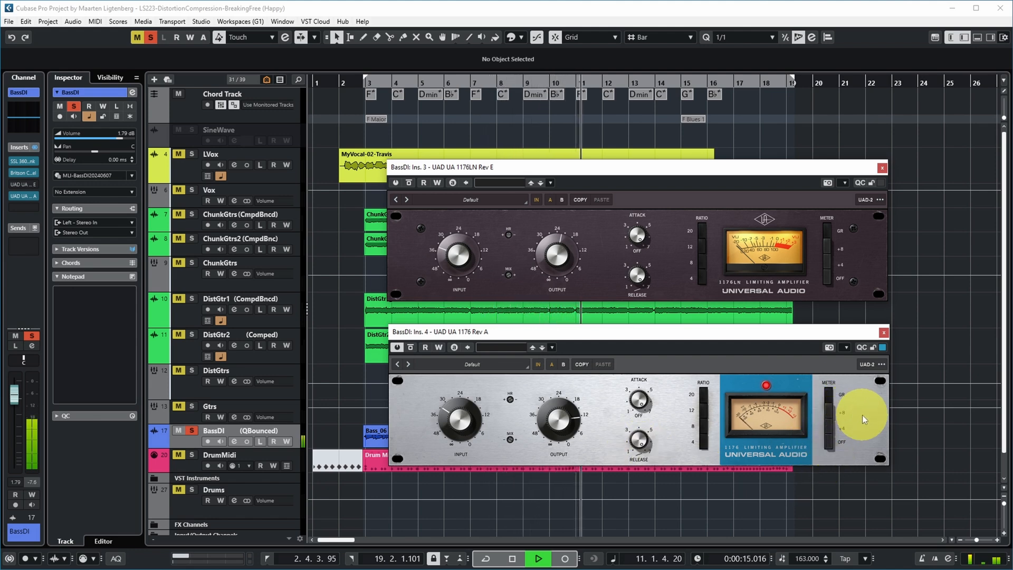